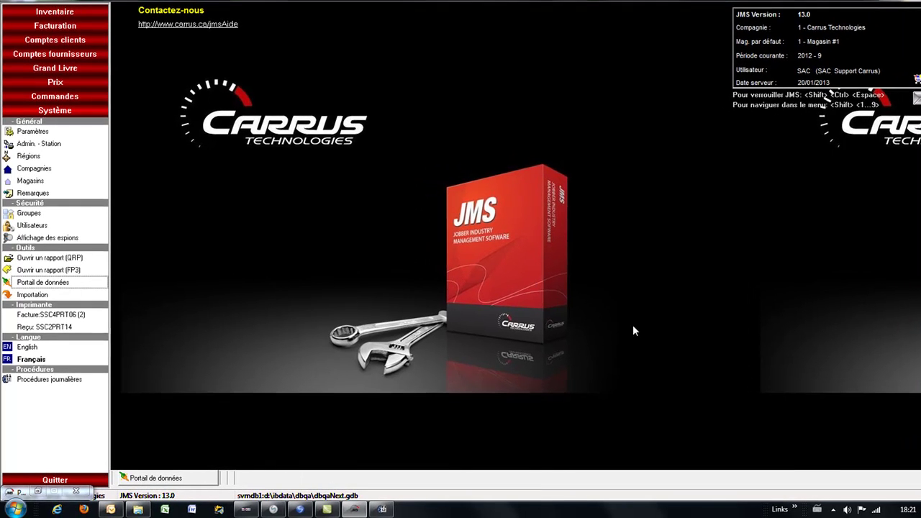
Review the Uniselect price list import event in the data portal and the Datagate Importations task in the Daily Procedures options
click(38, 282)
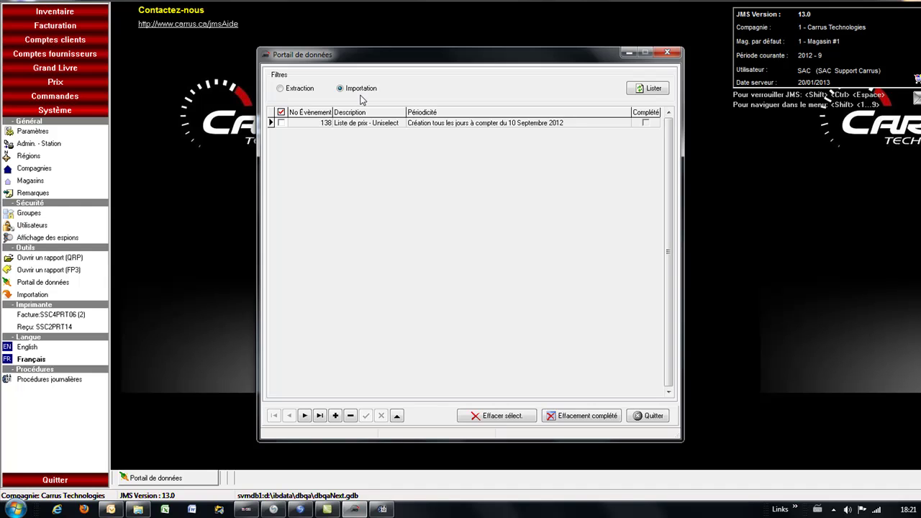
click(396, 415)
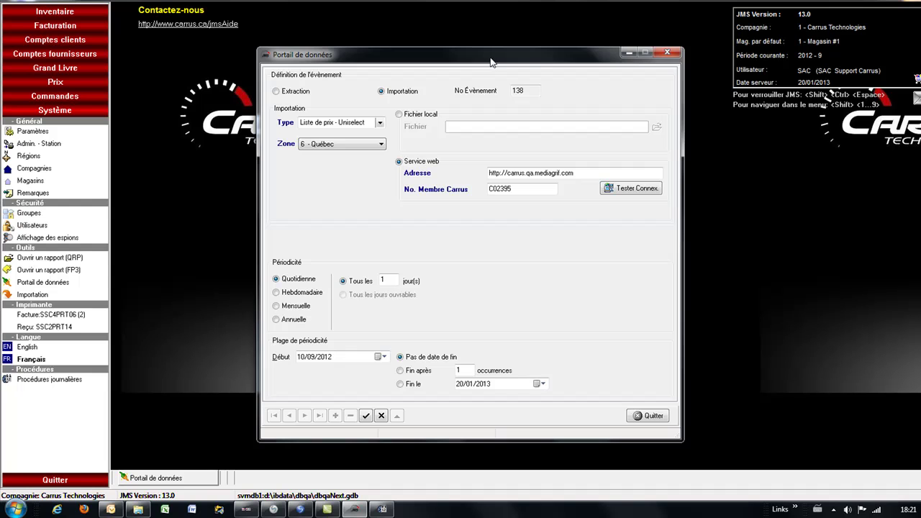
click(382, 509)
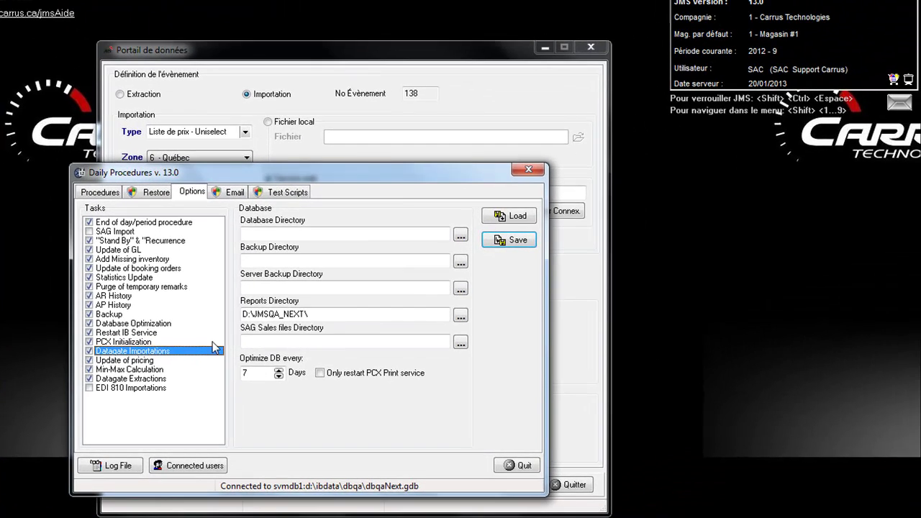
click(545, 46)
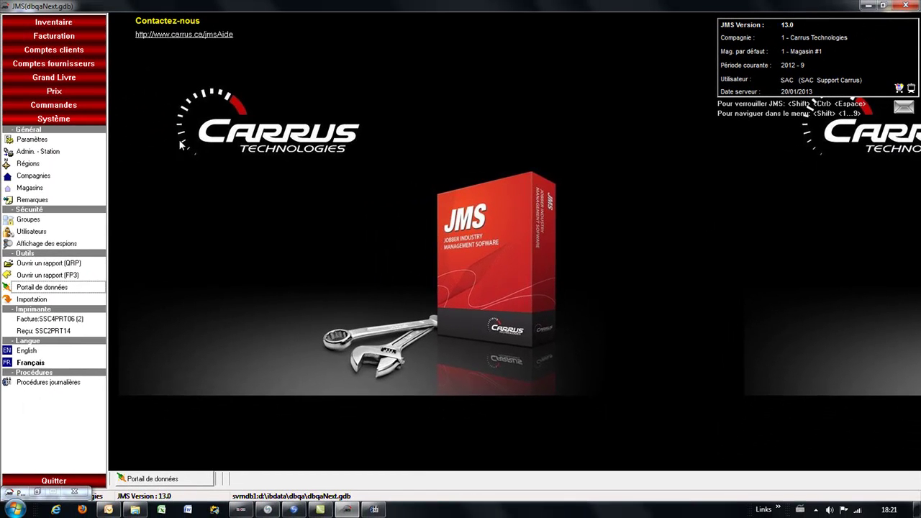
Open the price list tools (Outils Liste$) of the inventory module
click(63, 22)
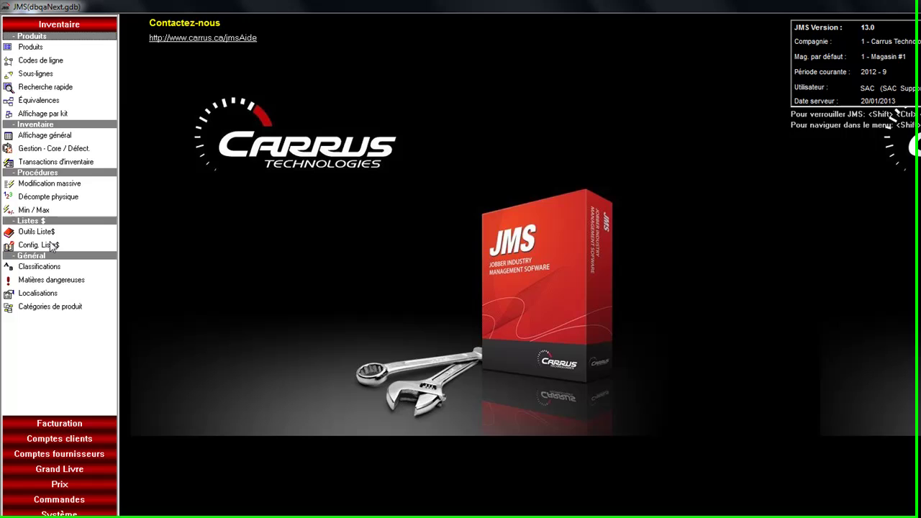
click(51, 232)
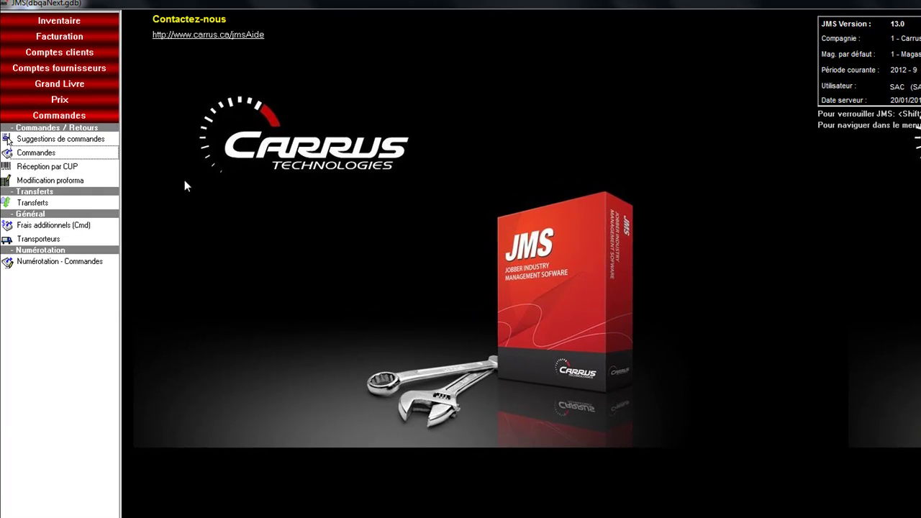
Mark the first unsent automatic order for sending, view its Uni-Select transfer settings, and quit without sending
click(37, 155)
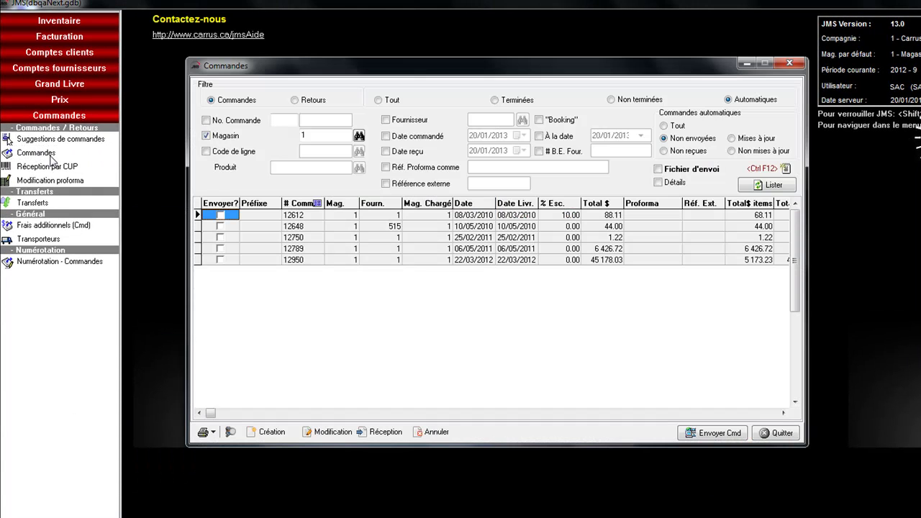
click(220, 216)
click(714, 433)
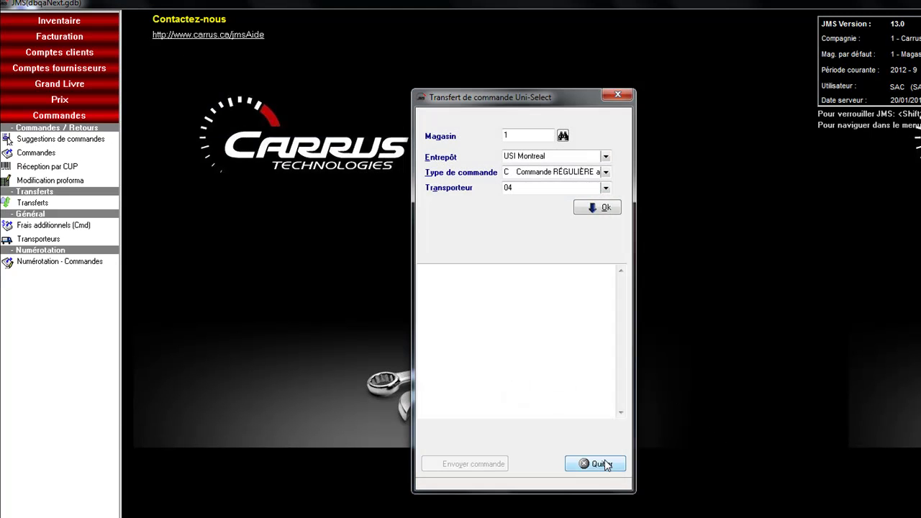
click(602, 464)
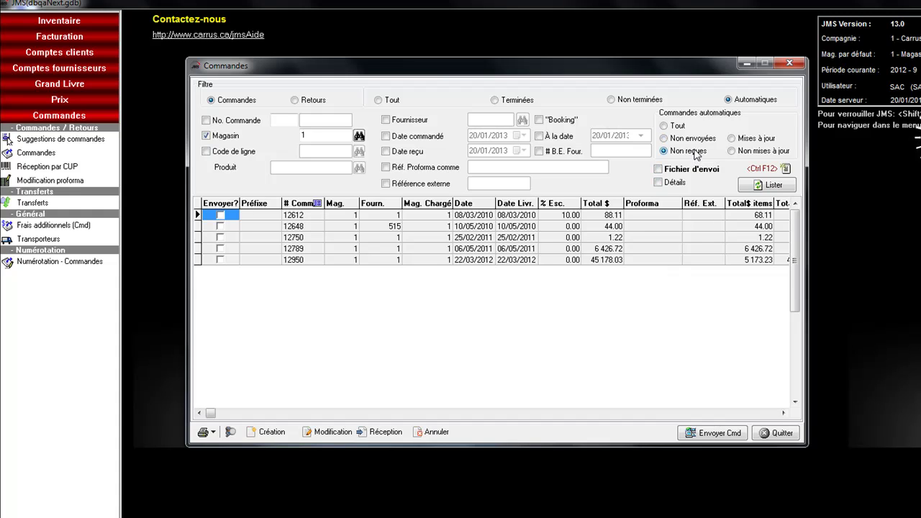
List the automatic orders that are not received and select the first one for reception
click(662, 151)
click(771, 185)
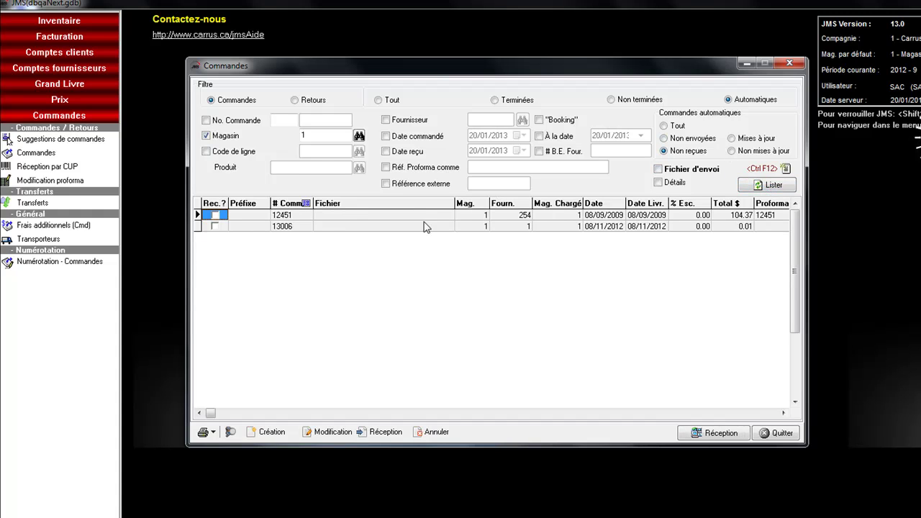
click(214, 214)
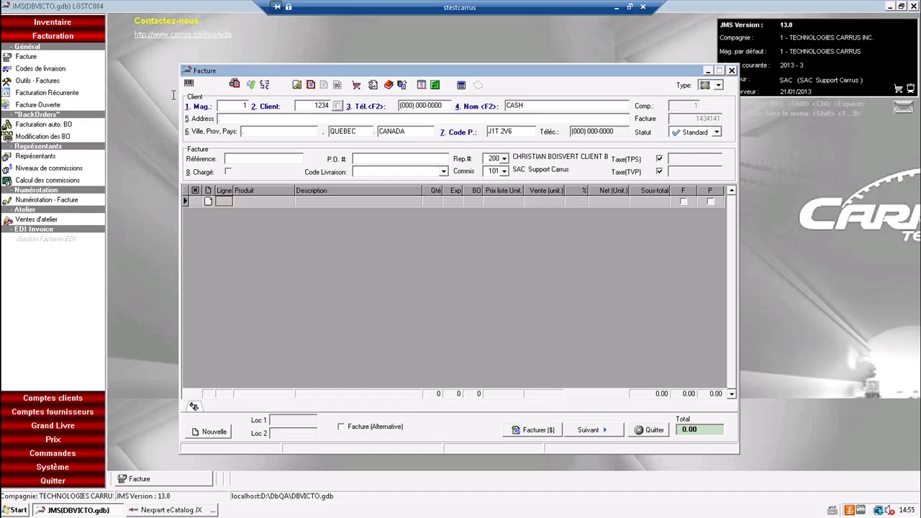
Open the electronic catalog from the invoice and look up parts categories for a 1986 Acura Integra 1.6L DOHC, then leave the remote session
click(374, 86)
click(393, 108)
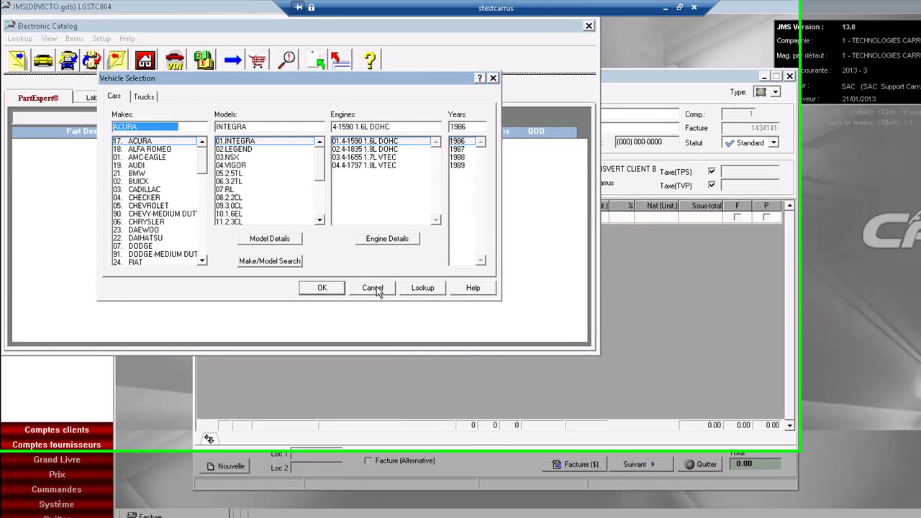
click(298, 266)
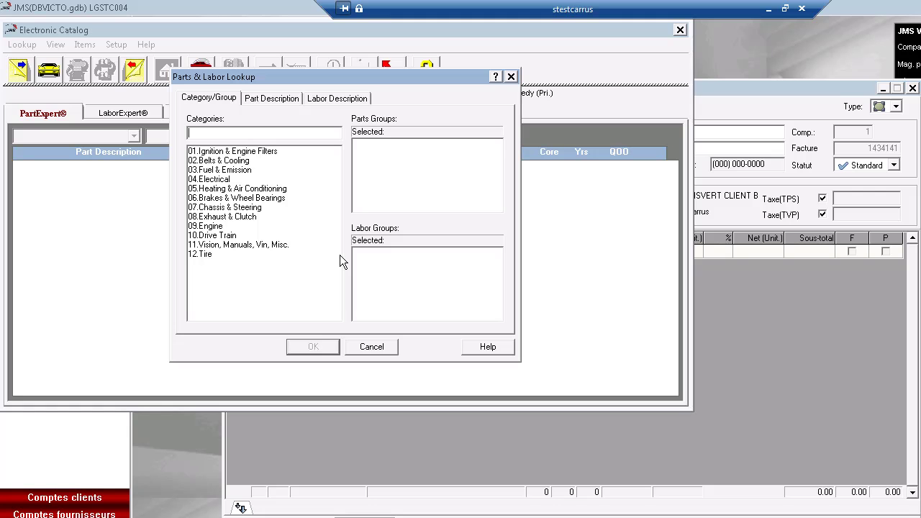
click(784, 9)
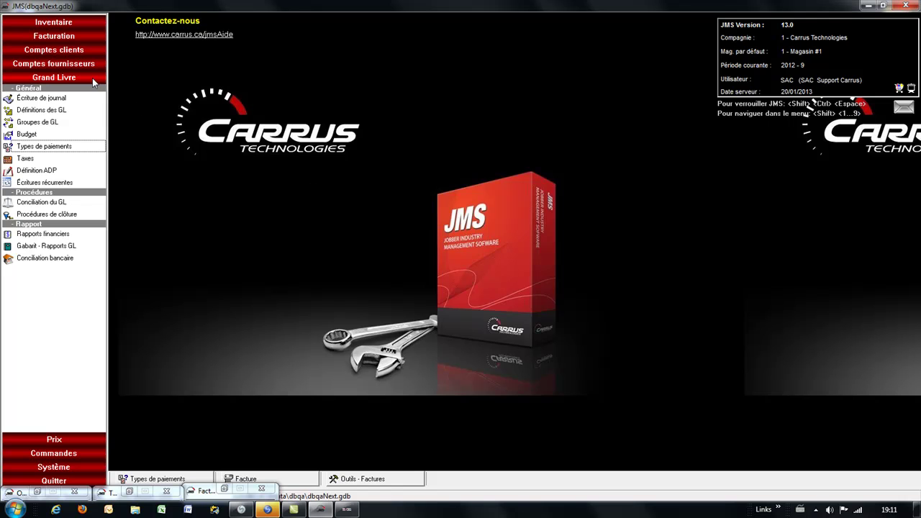
Define the COMPTANT payment type as cash with rounding to 5 cents and gain/loss GL 6999, and save it
click(59, 148)
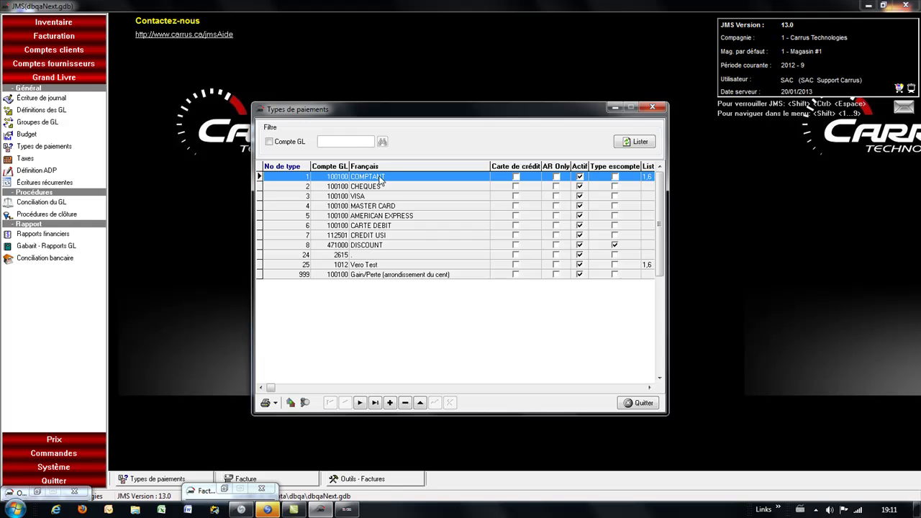
double_click(381, 179)
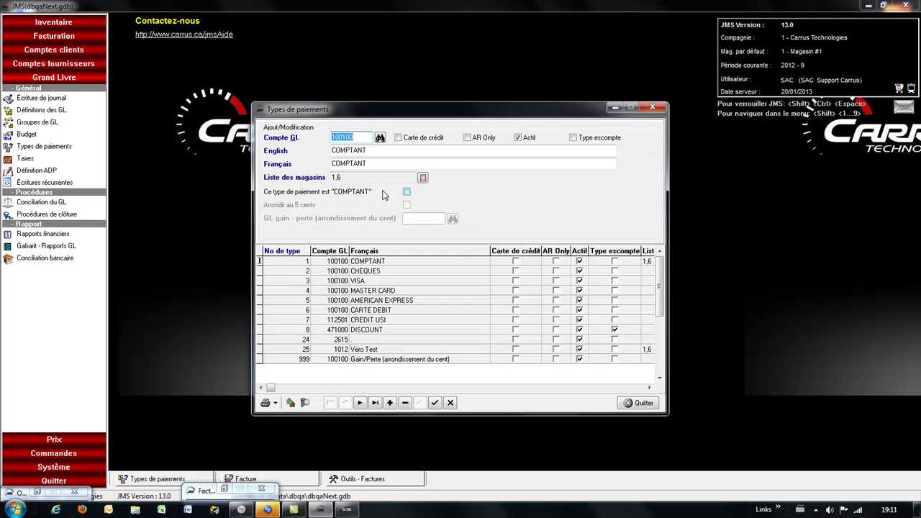
click(406, 193)
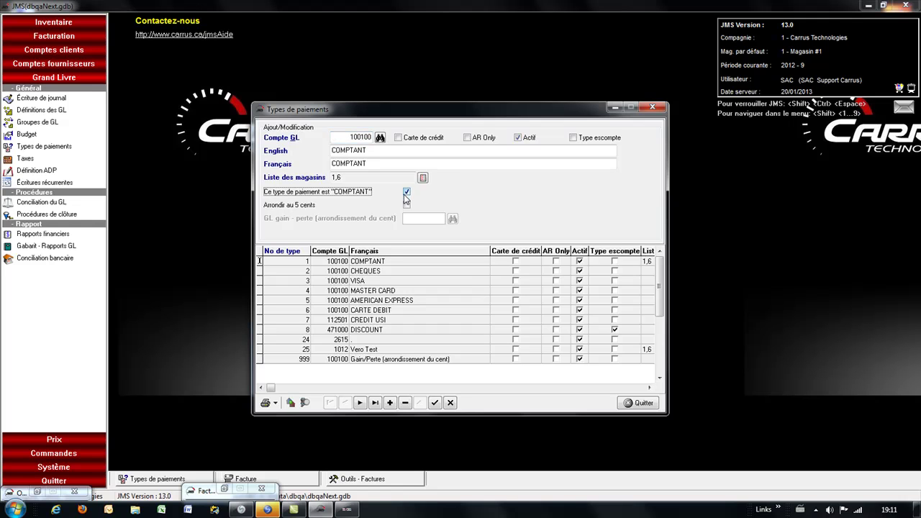
click(407, 205)
click(416, 217)
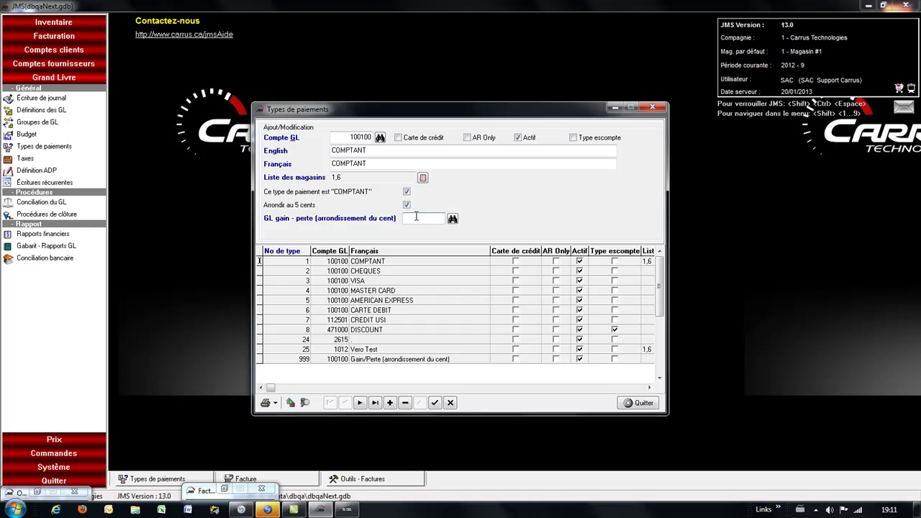
text(6999)
key(Tab)
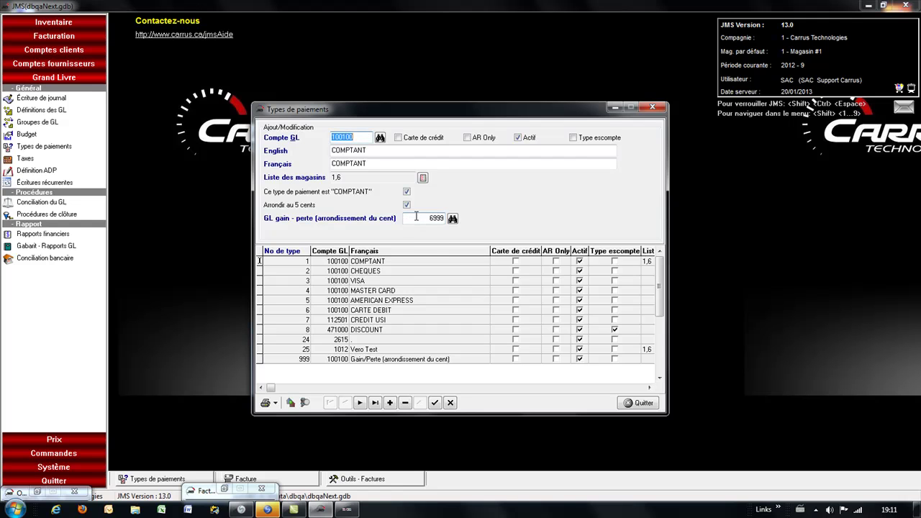
click(434, 405)
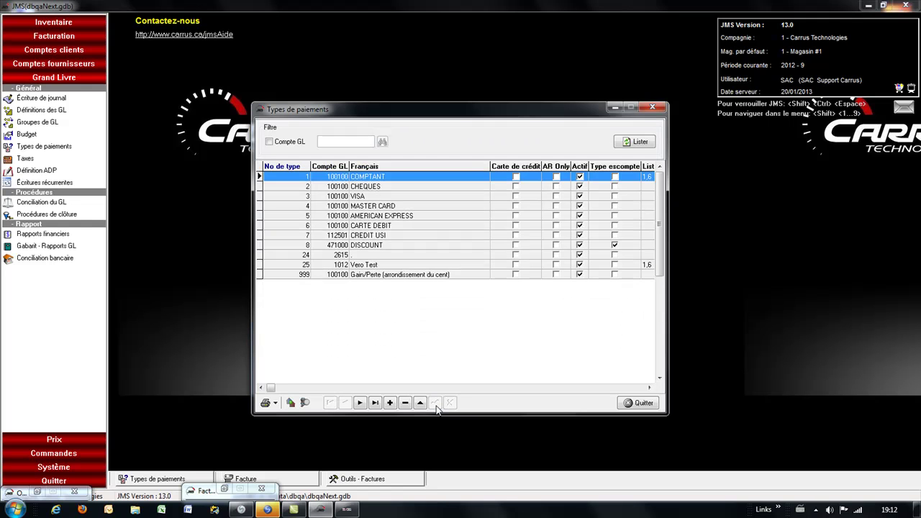
Check the COMPTANT payment amount due on the open invoice, then cancel the payment
click(308, 480)
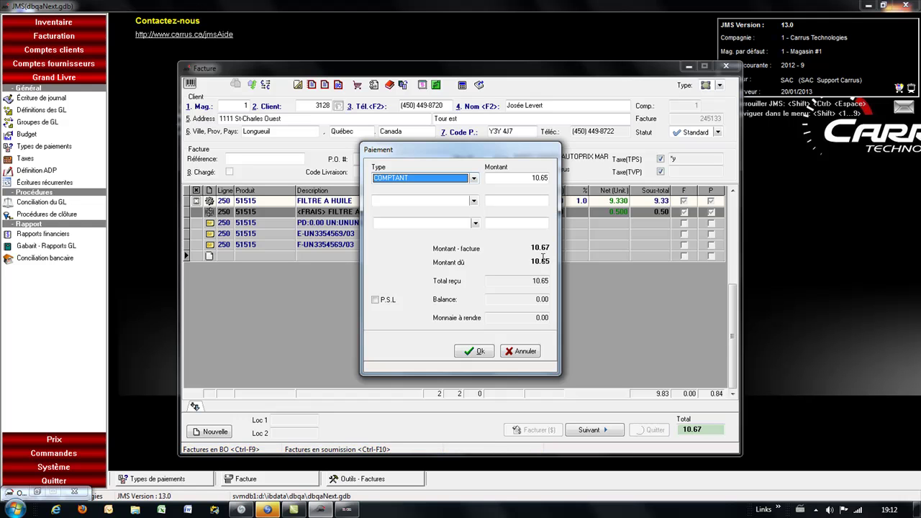
click(521, 354)
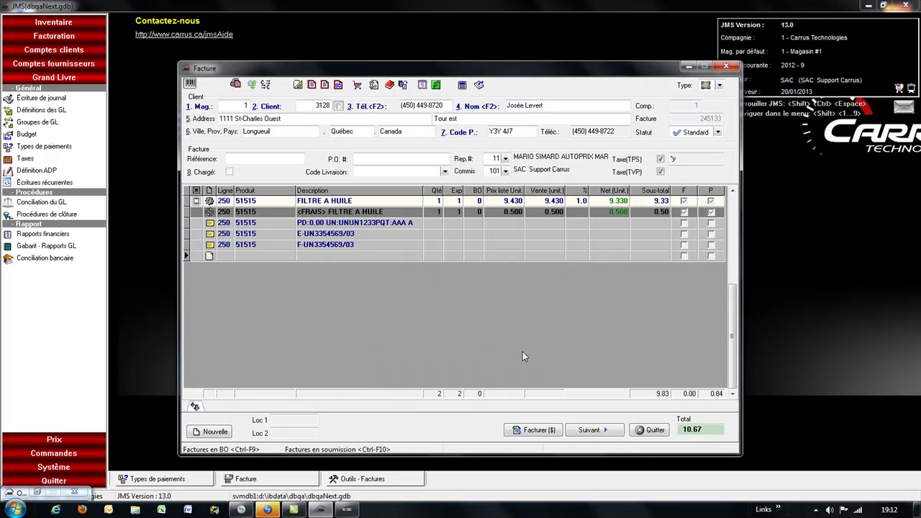
In the invoice tools, check the COMPTANT payment amount due for the first cash invoice with a balance, then cancel it
click(403, 485)
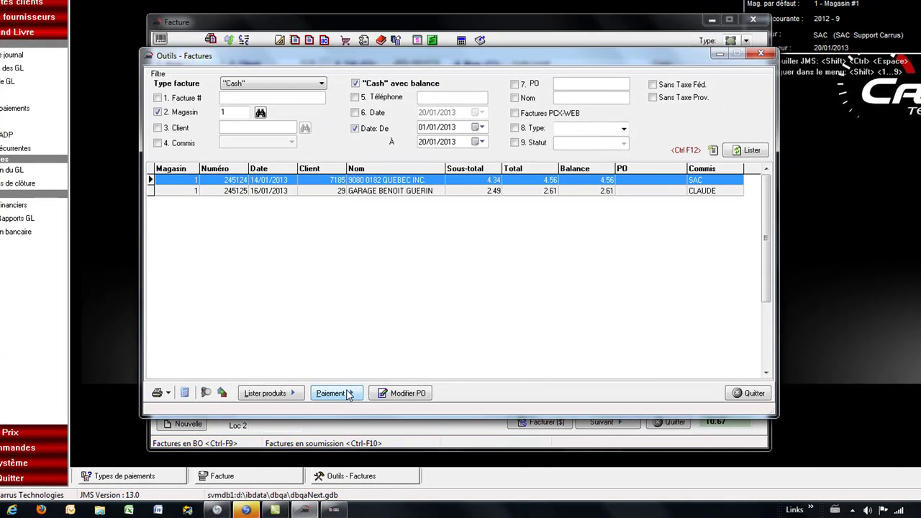
click(357, 404)
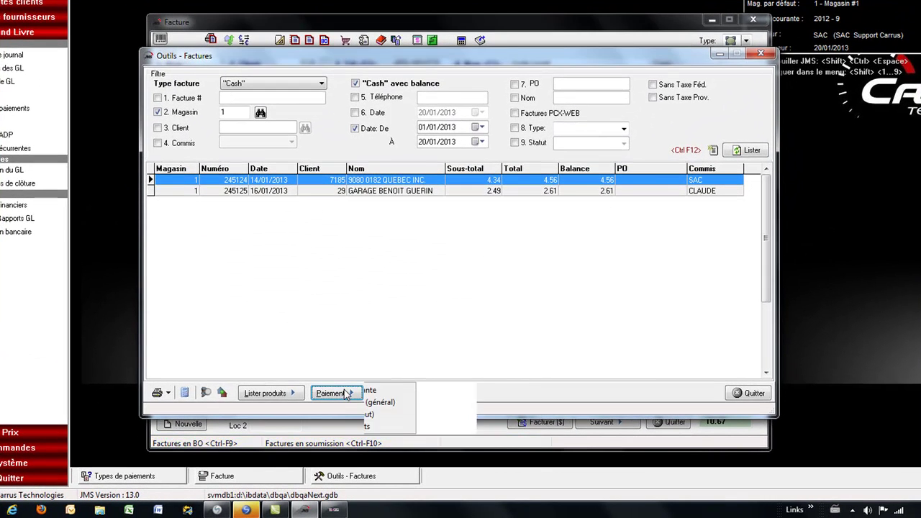
click(389, 390)
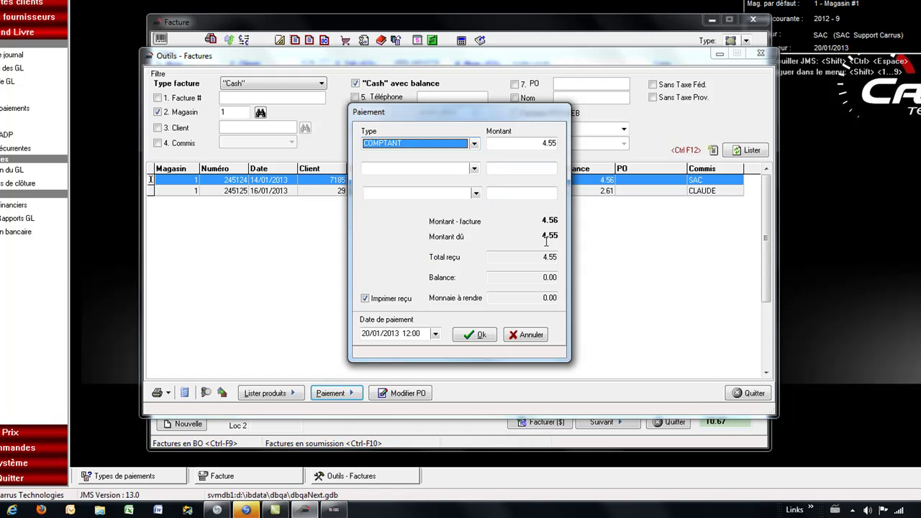
click(540, 336)
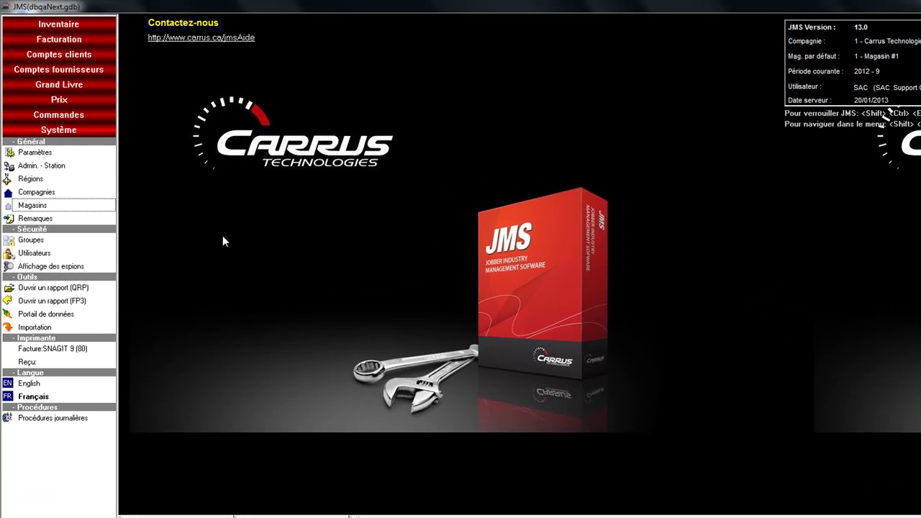
Review the printer assignments of the unnamed store 1 station and of station LGCT010 in the station administration, leaving both unmodified
click(52, 167)
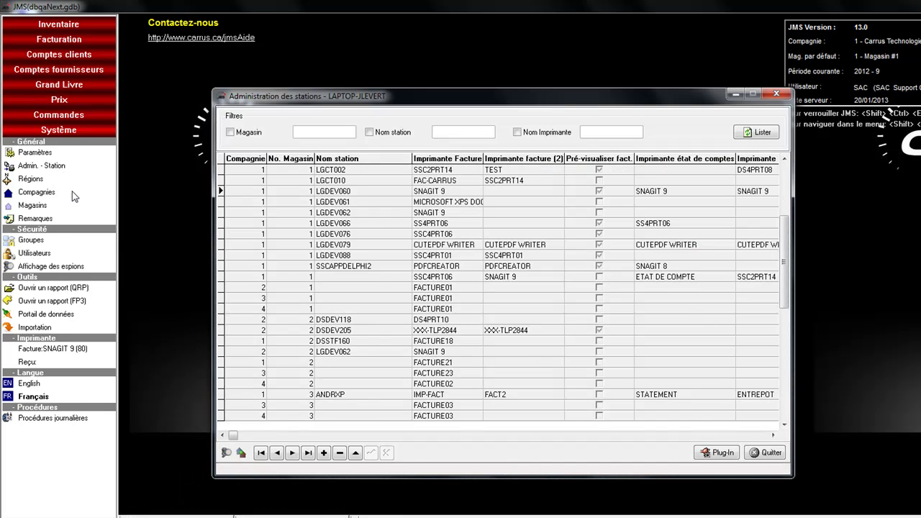
click(338, 279)
double_click(340, 284)
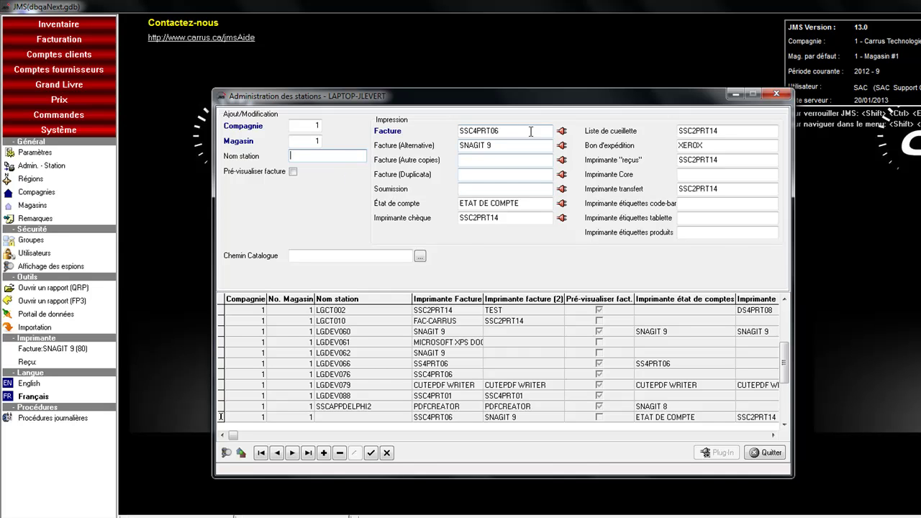
click(389, 453)
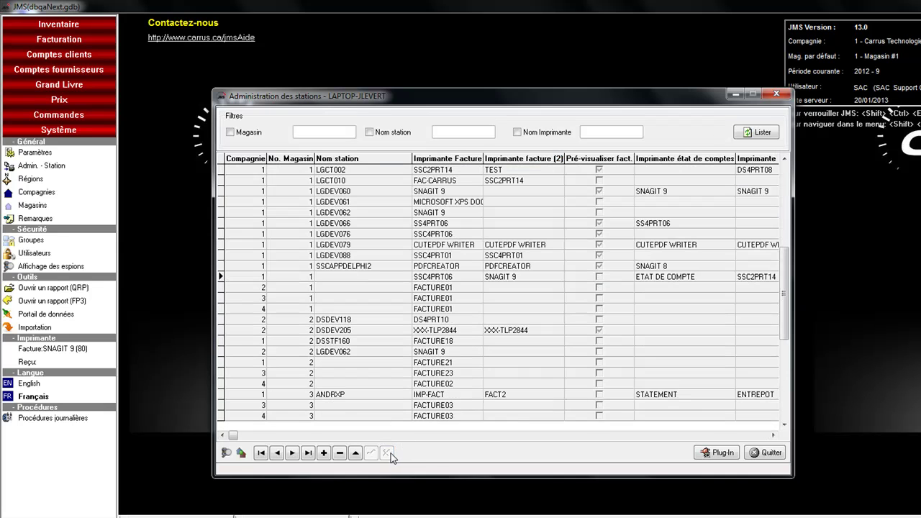
double_click(349, 181)
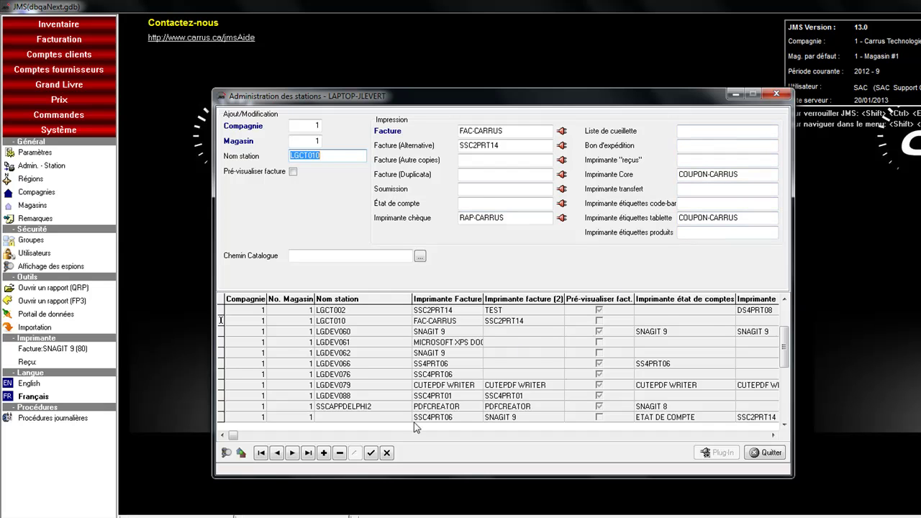
click(387, 452)
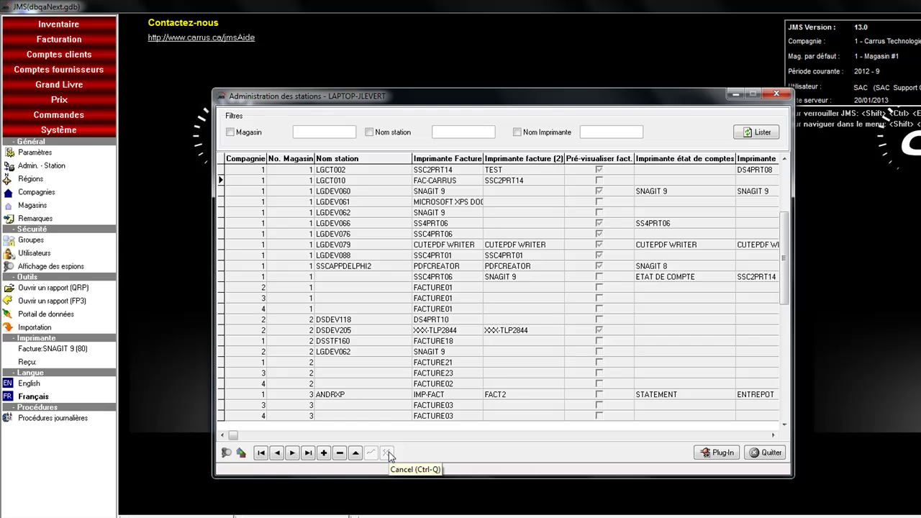
Open the document form settings of Magasin #1 and view the form choices available for Facture
click(40, 207)
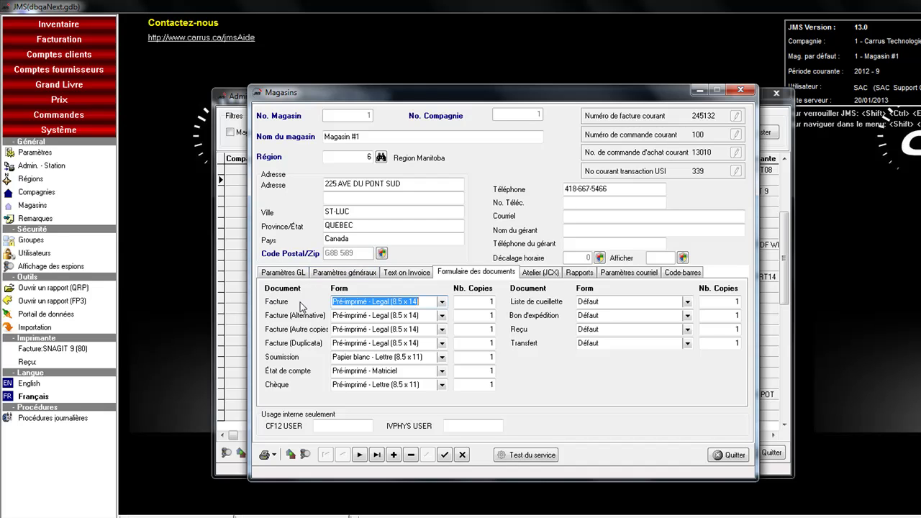
click(442, 302)
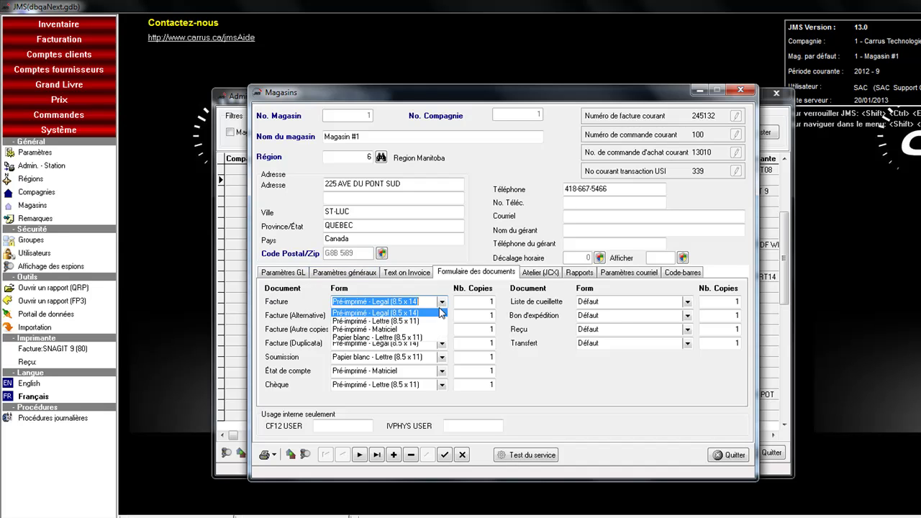
click(442, 303)
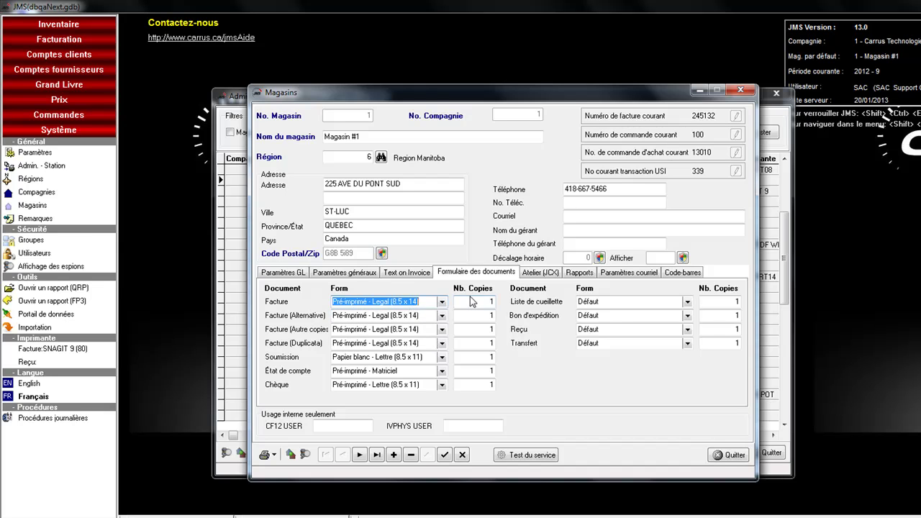